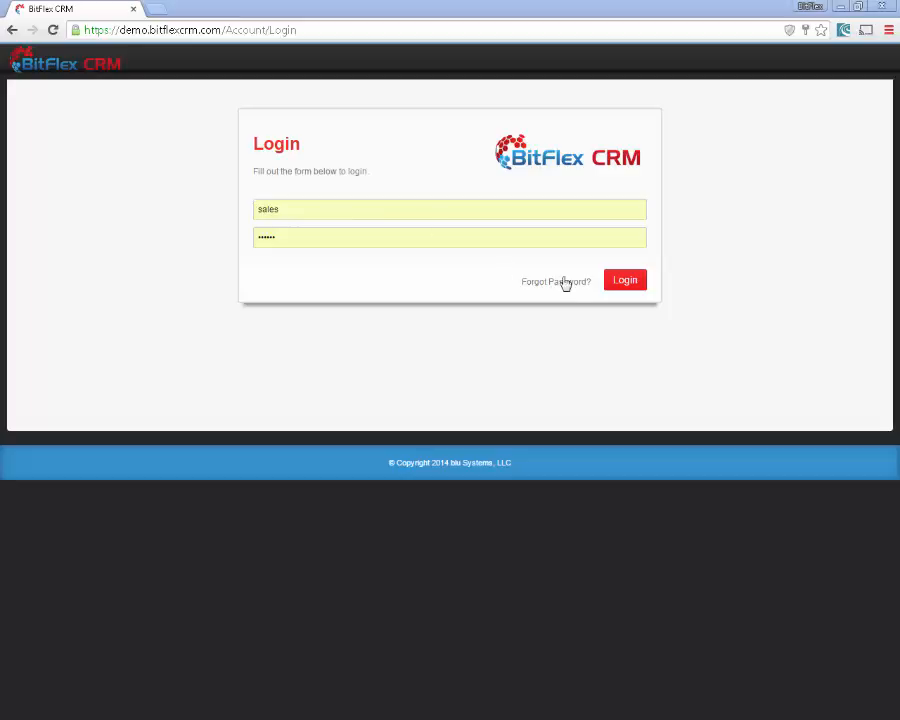
- Log in with the prefilled sales credentials and open the Leads list
{"action": "left_click", "coordinate": [630, 284]}
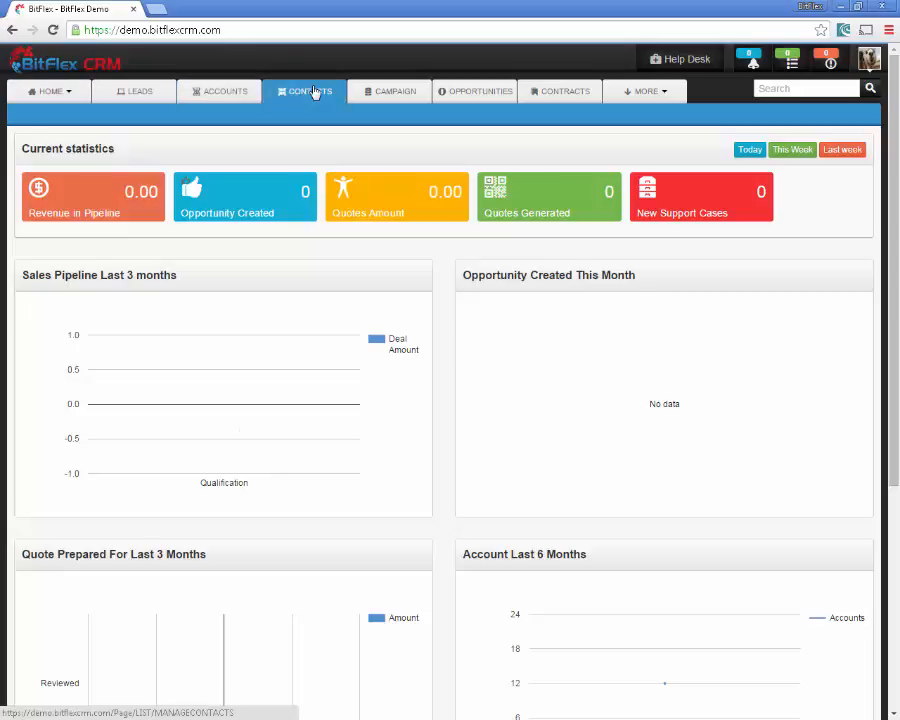
{"action": "left_click", "coordinate": [150, 97]}
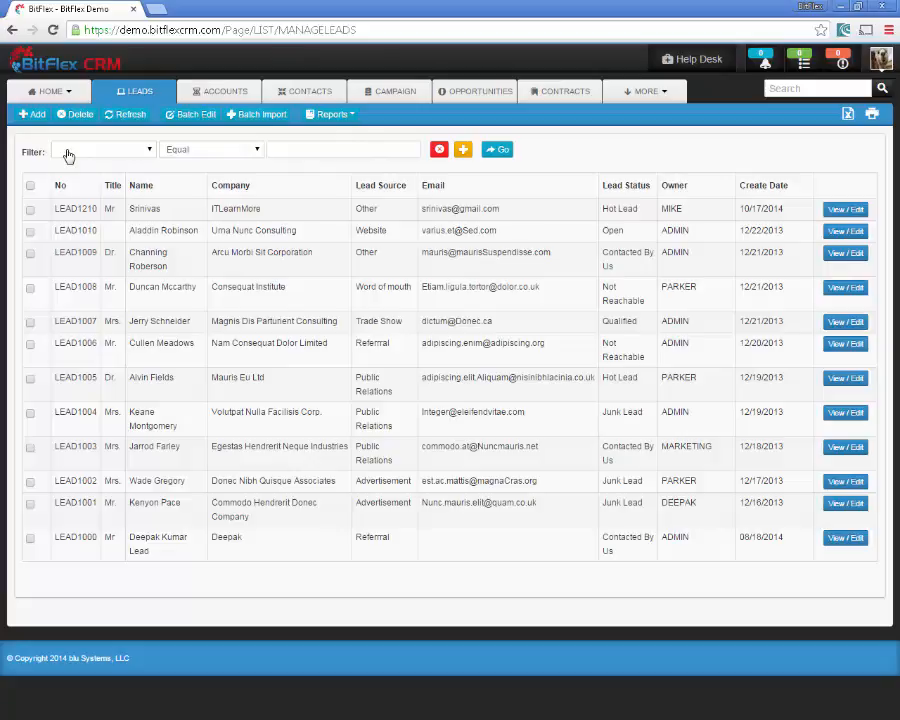
- Filter the leads by Lead Status equal to Open
{"action": "left_click", "coordinate": [152, 150]}
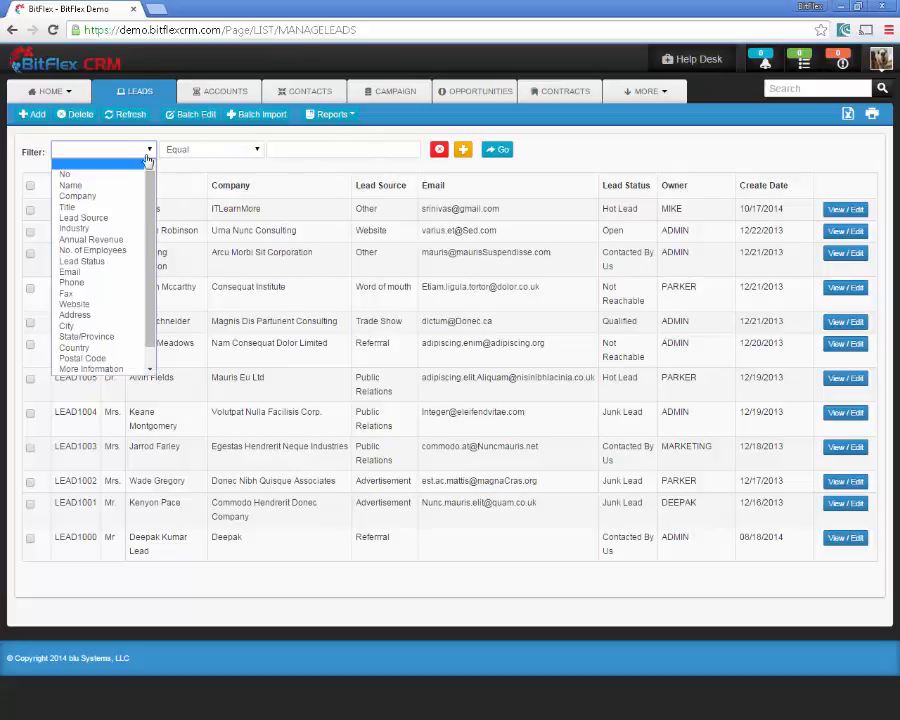
{"action": "left_click", "coordinate": [95, 262]}
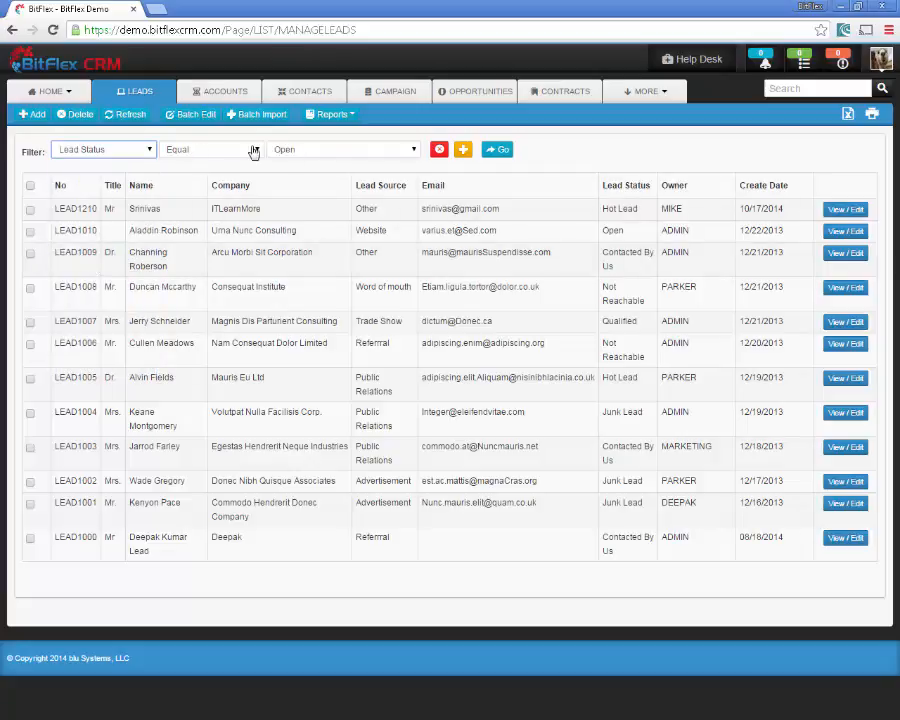
{"action": "left_click", "coordinate": [410, 153]}
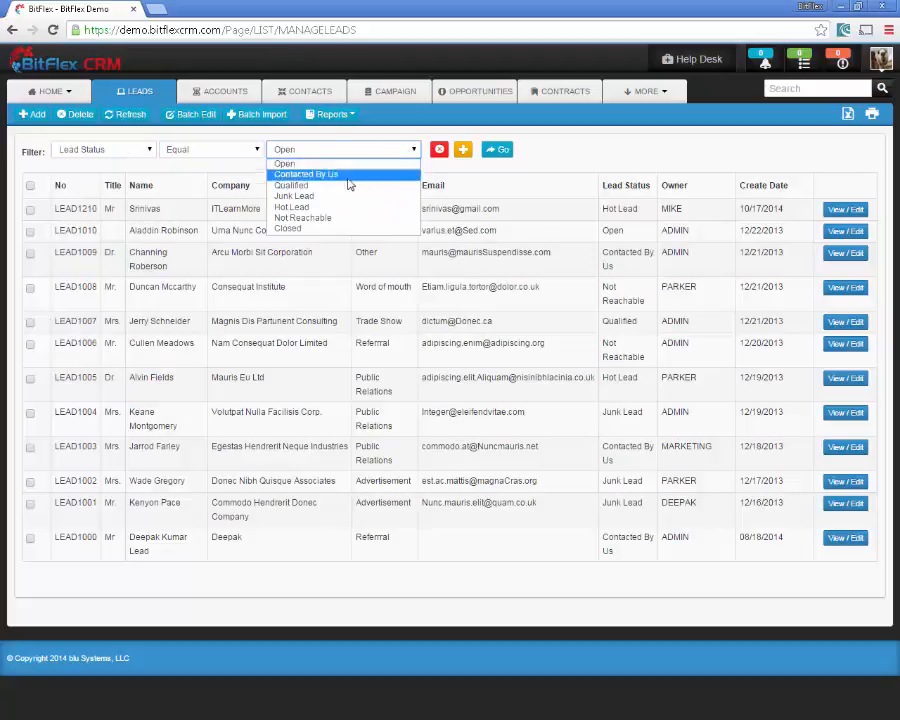
{"action": "left_click", "coordinate": [503, 151]}
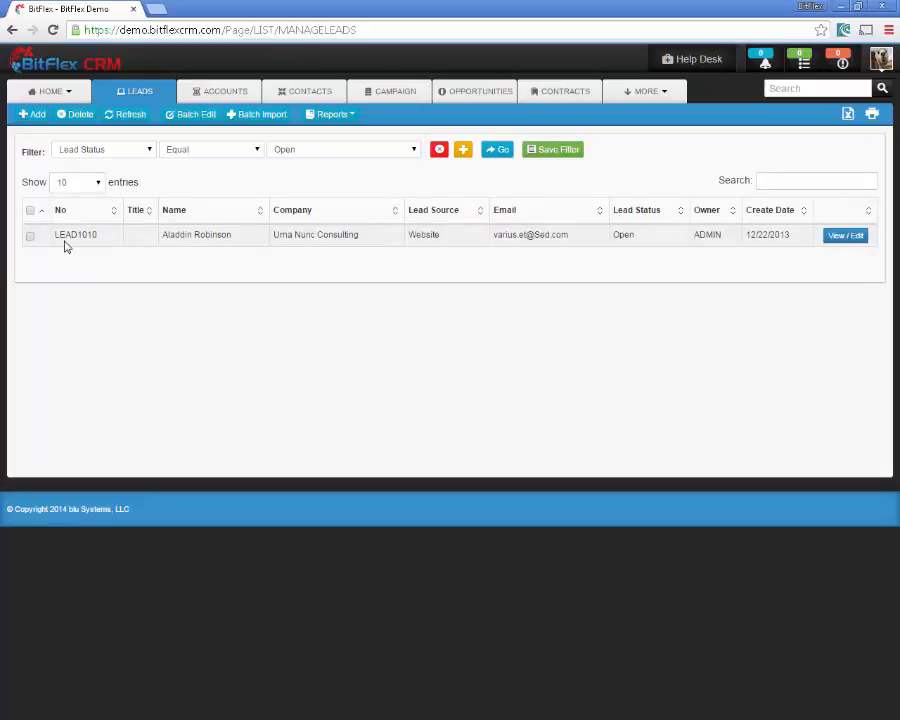
- Change the Lead Status filter value to Hot Lead and apply it
{"action": "left_click", "coordinate": [414, 152]}
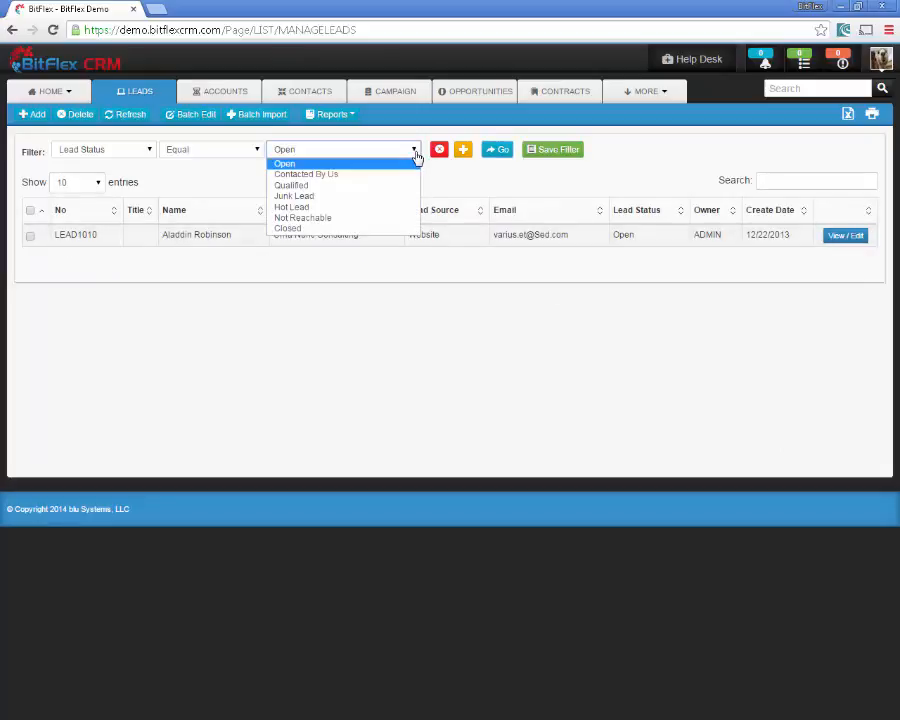
{"action": "left_click", "coordinate": [322, 207]}
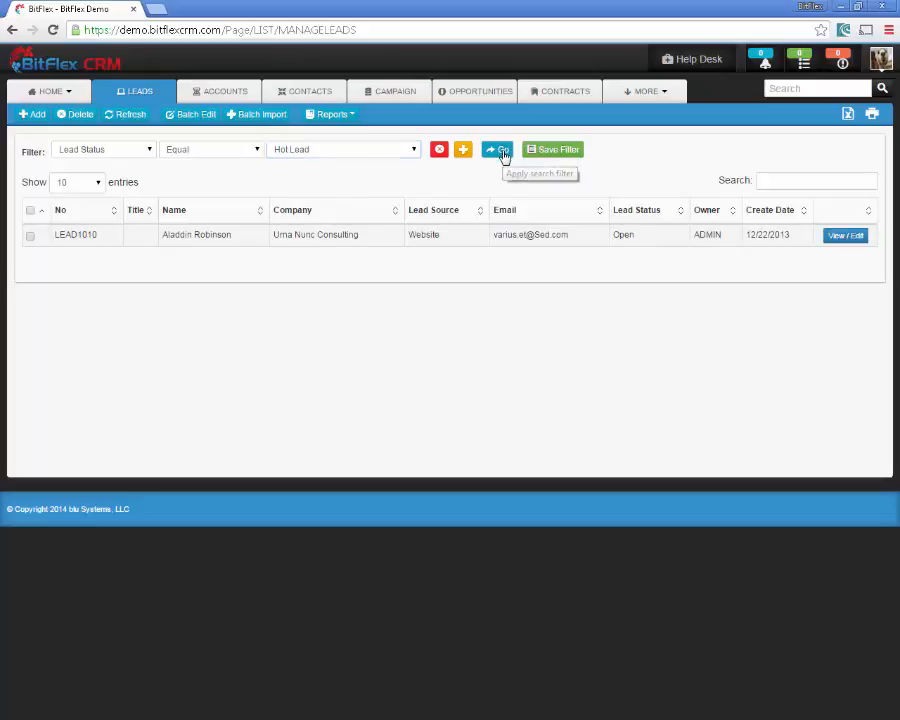
{"action": "left_click", "coordinate": [500, 150]}
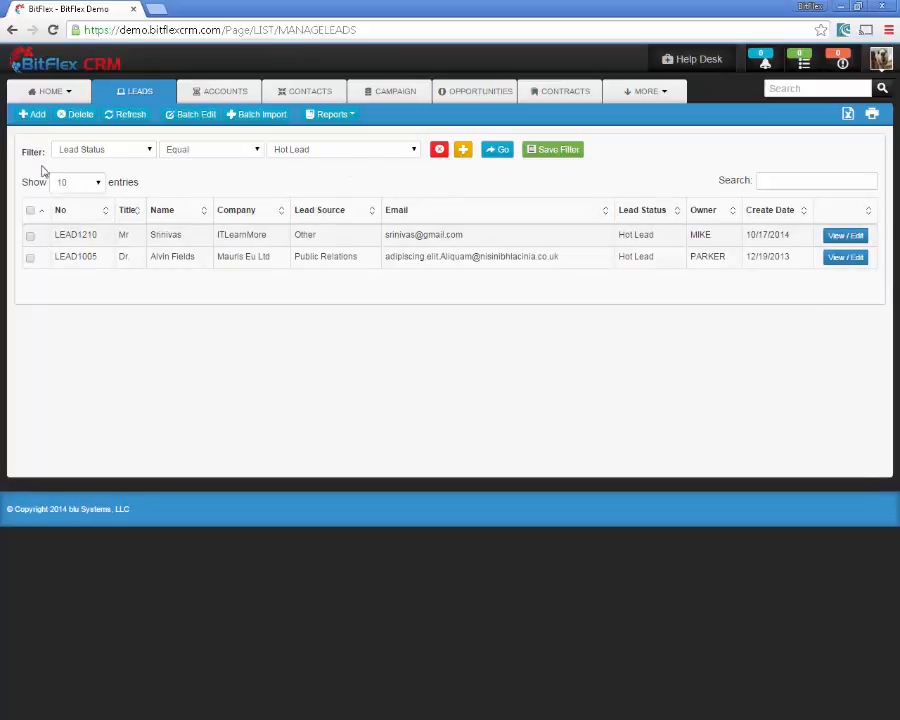
- Add a second filter condition, Company equal to ITLearnMore, copying the company name from the lead list, and apply both conditions
{"action": "left_click", "coordinate": [464, 152]}
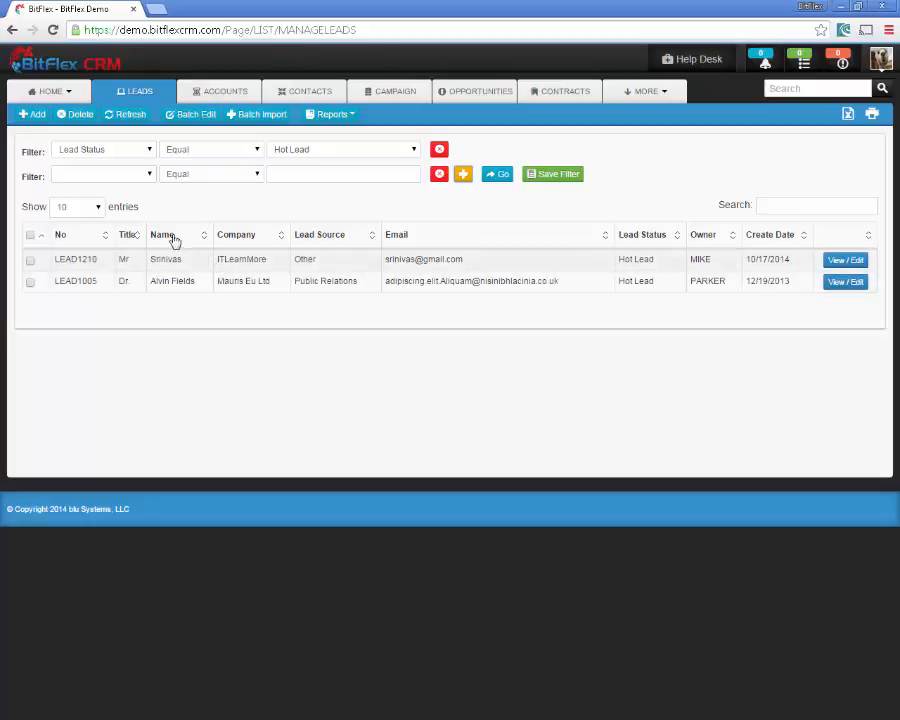
{"action": "left_click", "coordinate": [152, 176]}
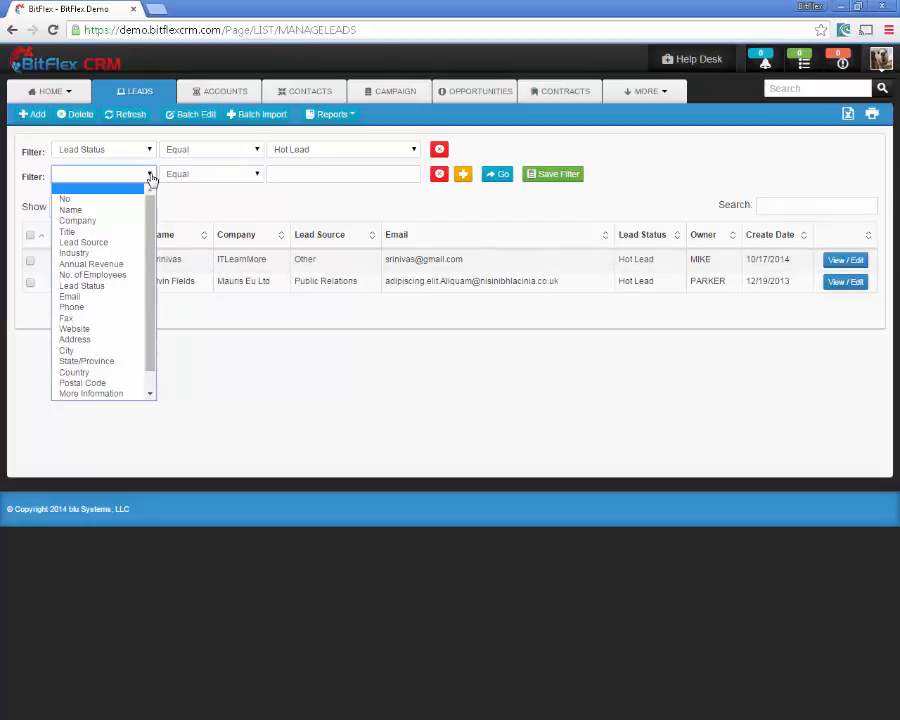
{"action": "left_click", "coordinate": [101, 222]}
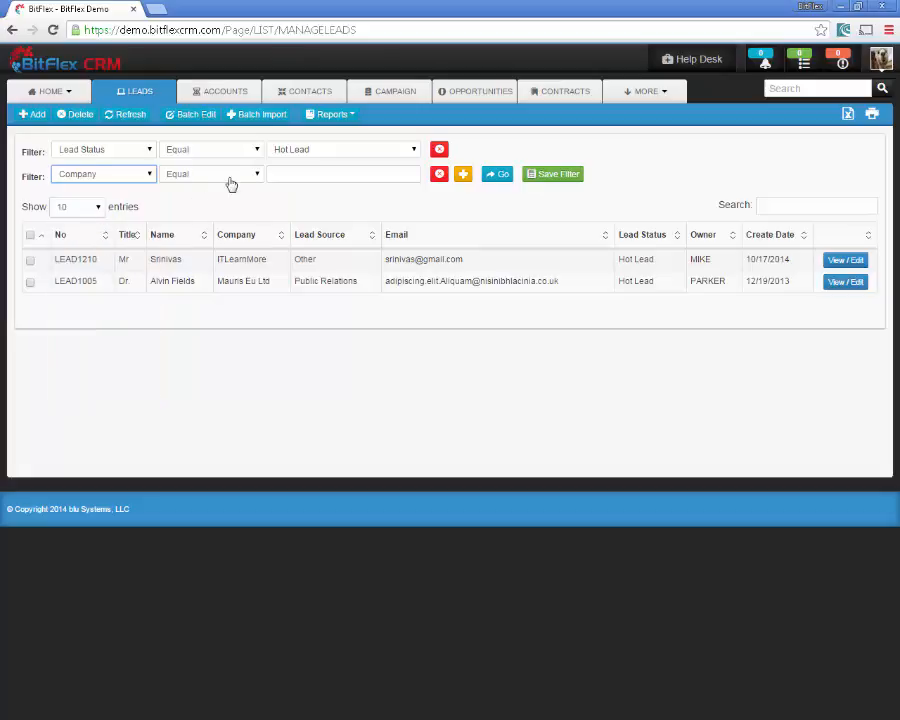
{"action": "double_click", "coordinate": [262, 259]}
{"action": "key", "text": "ctrl+c"}
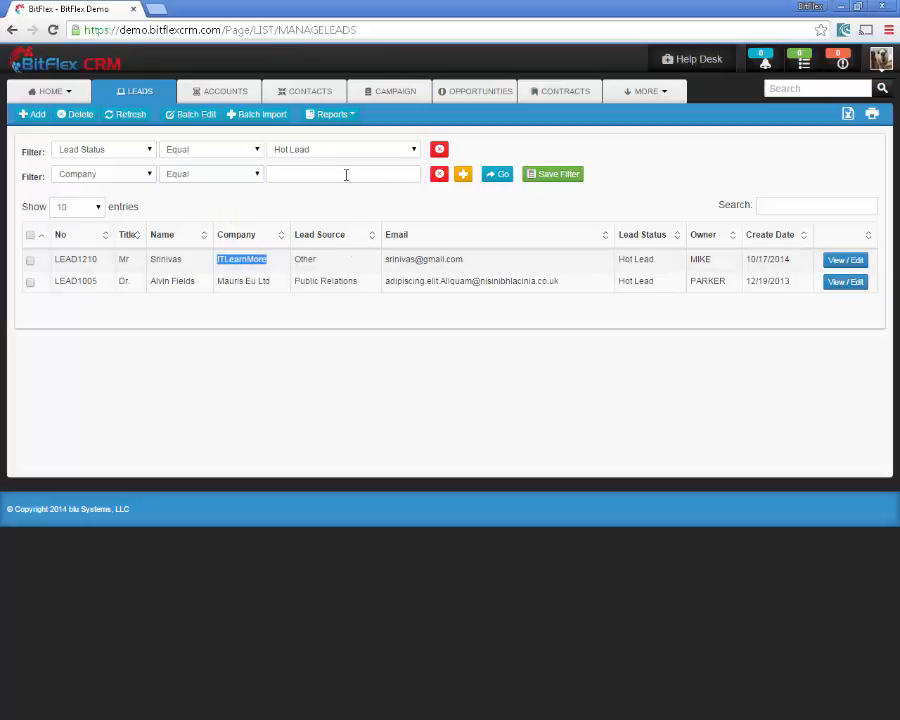
{"action": "left_click", "coordinate": [361, 179]}
{"action": "key", "text": "ctrl+v"}
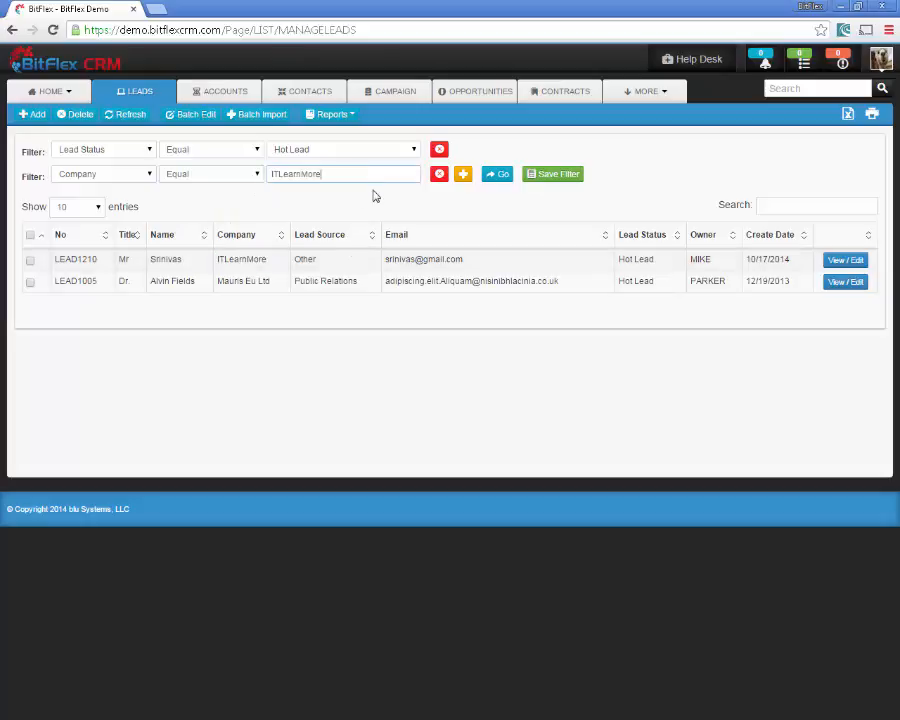
{"action": "left_click", "coordinate": [499, 179]}
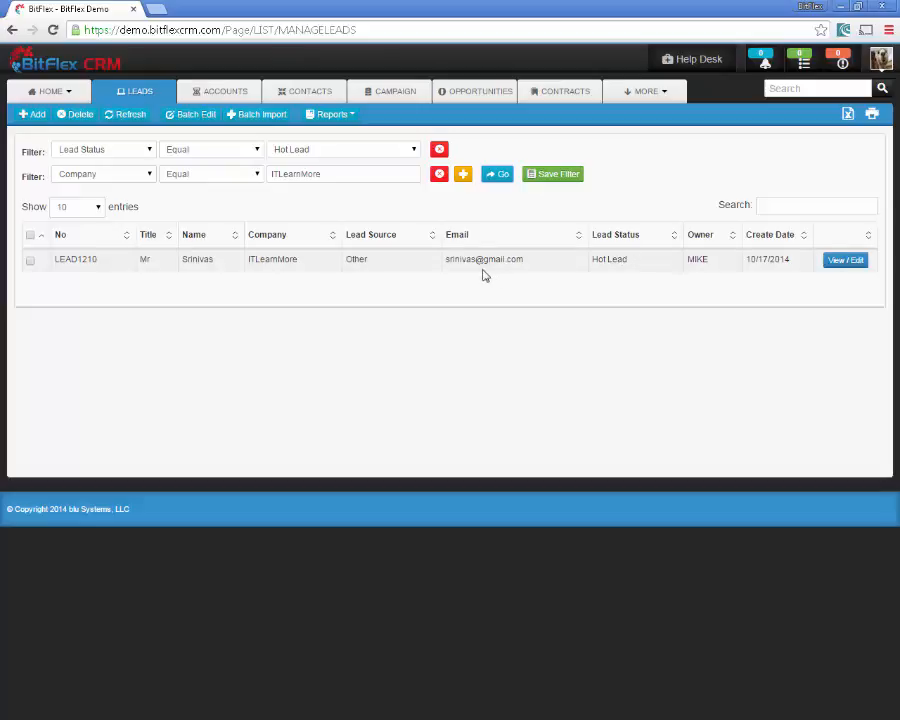
- Save the current filter conditions under the name "my filter" and apply that saved filter to the leads
{"action": "left_click", "coordinate": [555, 175]}
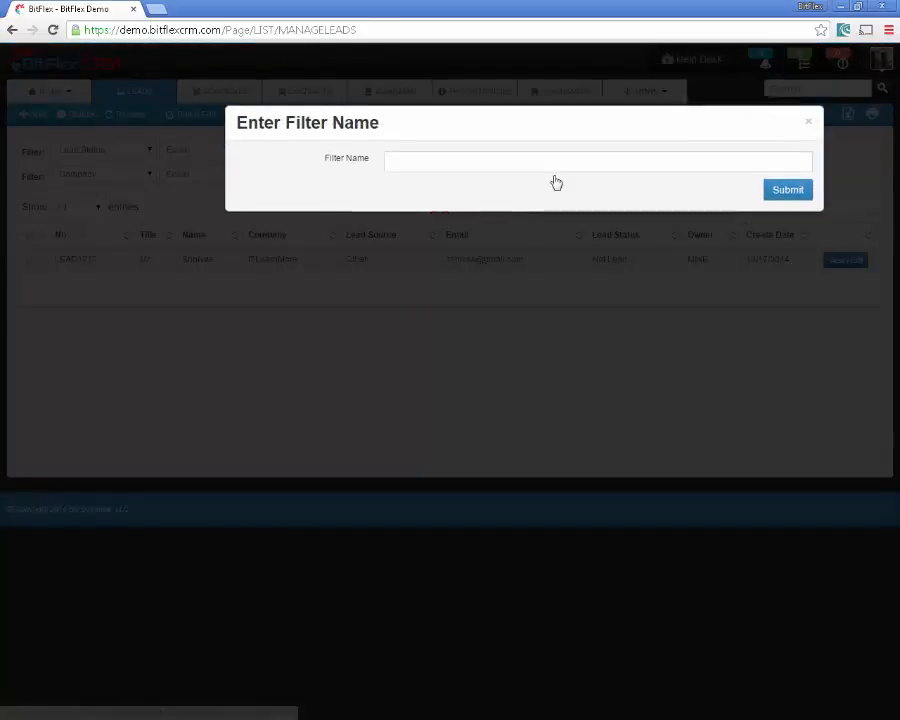
{"action": "left_click", "coordinate": [417, 169]}
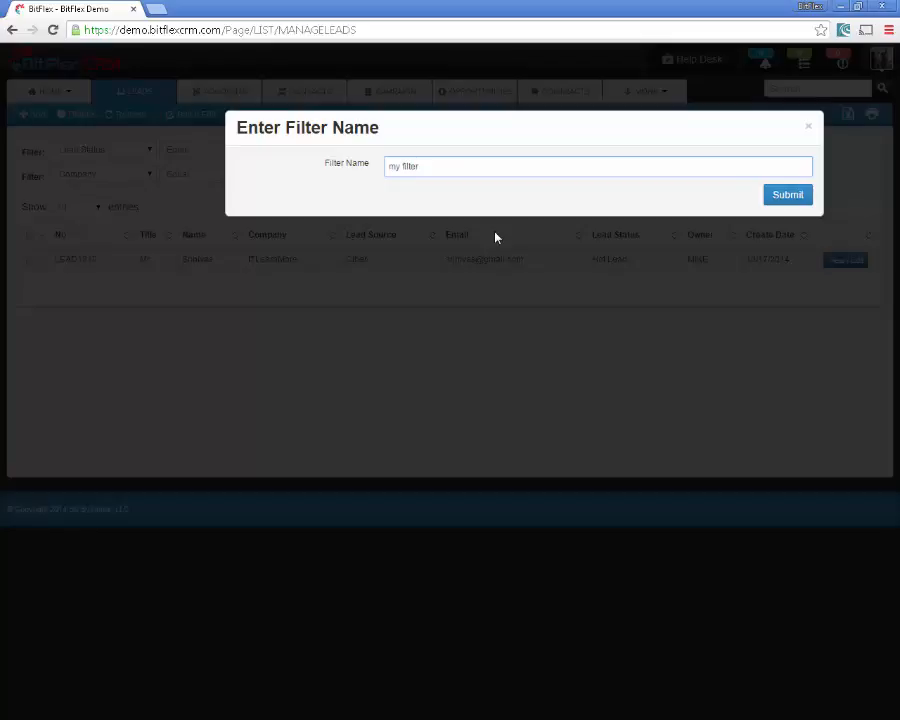
{"action": "left_click", "coordinate": [799, 200]}
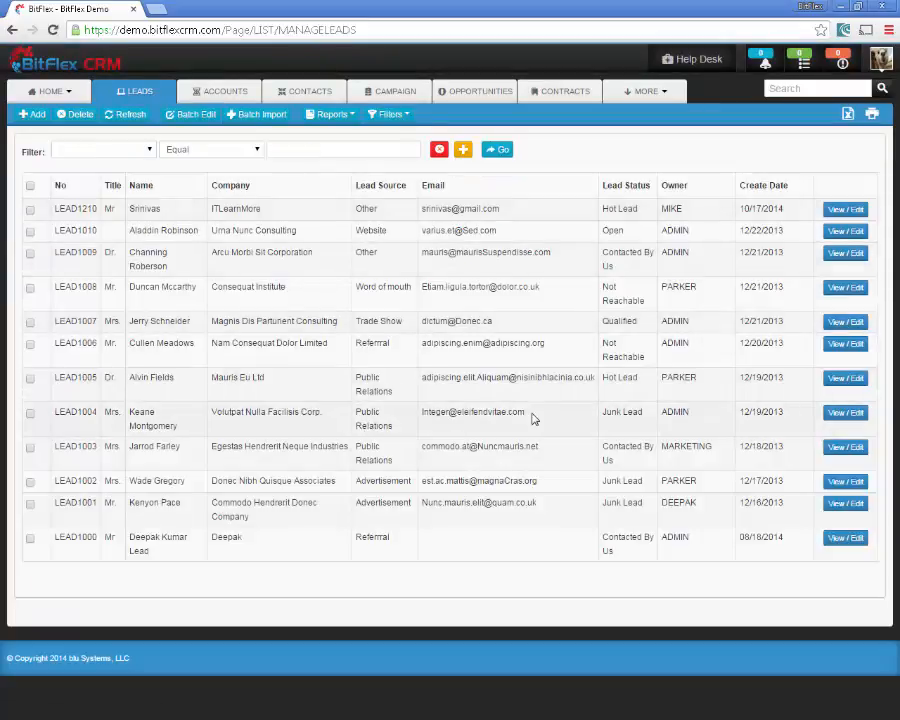
{"action": "left_click", "coordinate": [405, 116]}
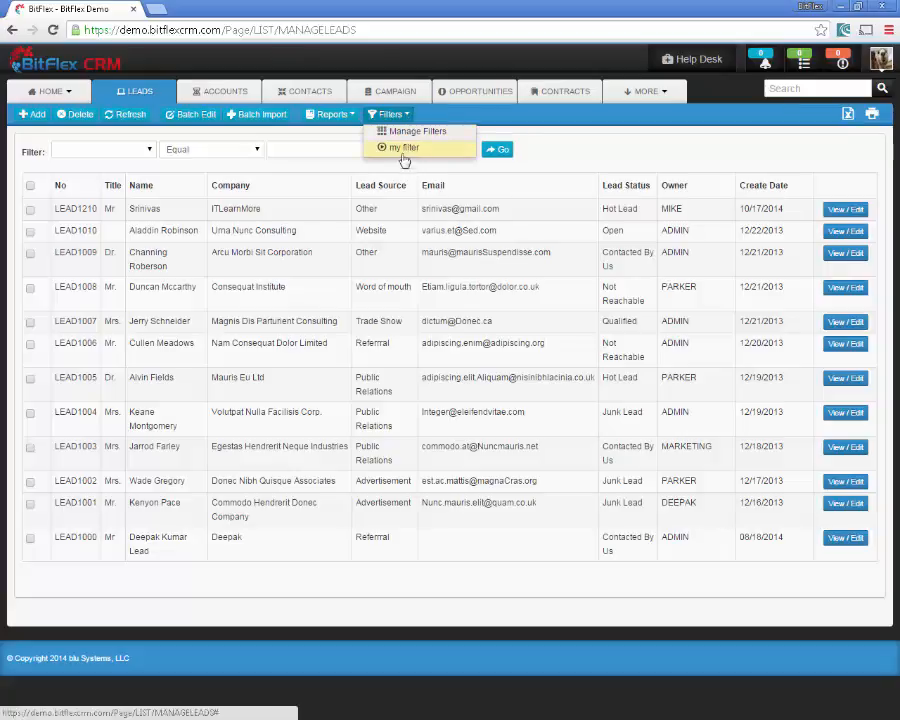
{"action": "left_click", "coordinate": [398, 150]}
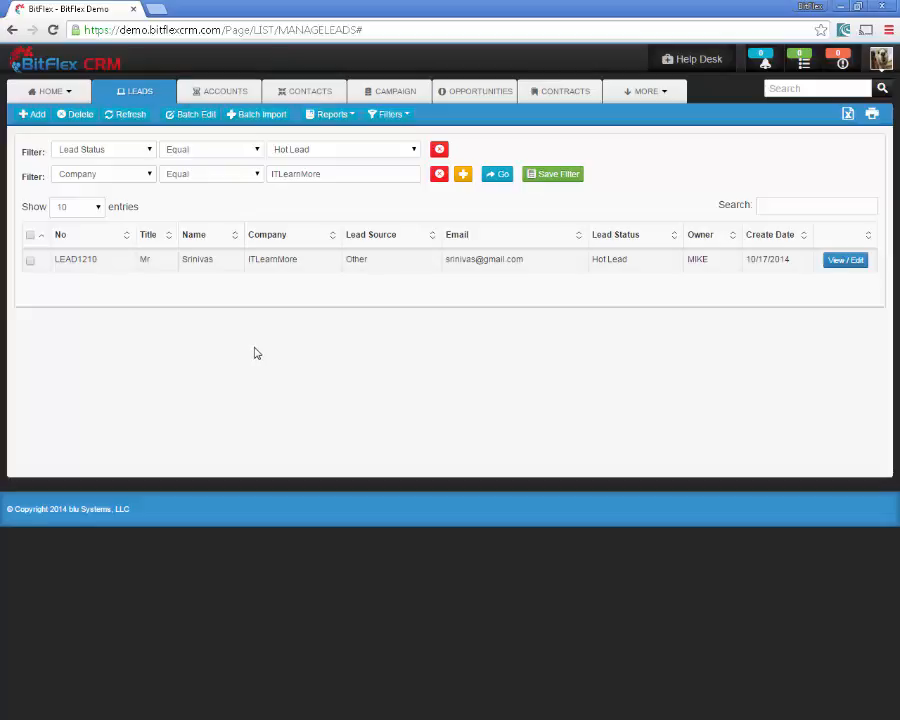
- Remove the Company and Lead Status filter conditions and reload the unfiltered lead list
{"action": "left_click", "coordinate": [439, 174]}
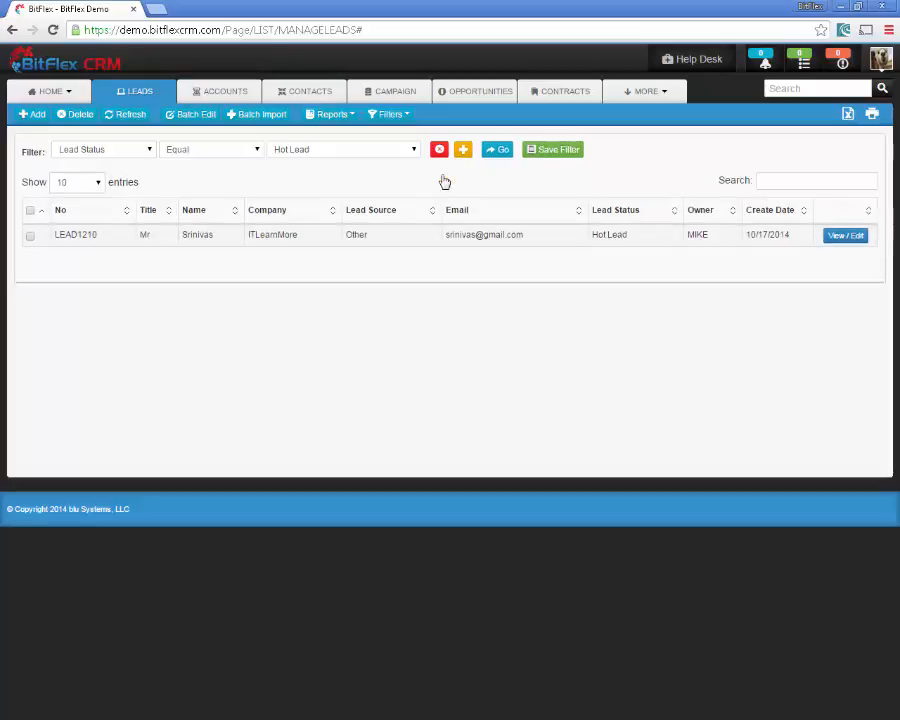
{"action": "left_click", "coordinate": [440, 150]}
{"action": "left_click", "coordinate": [494, 150]}
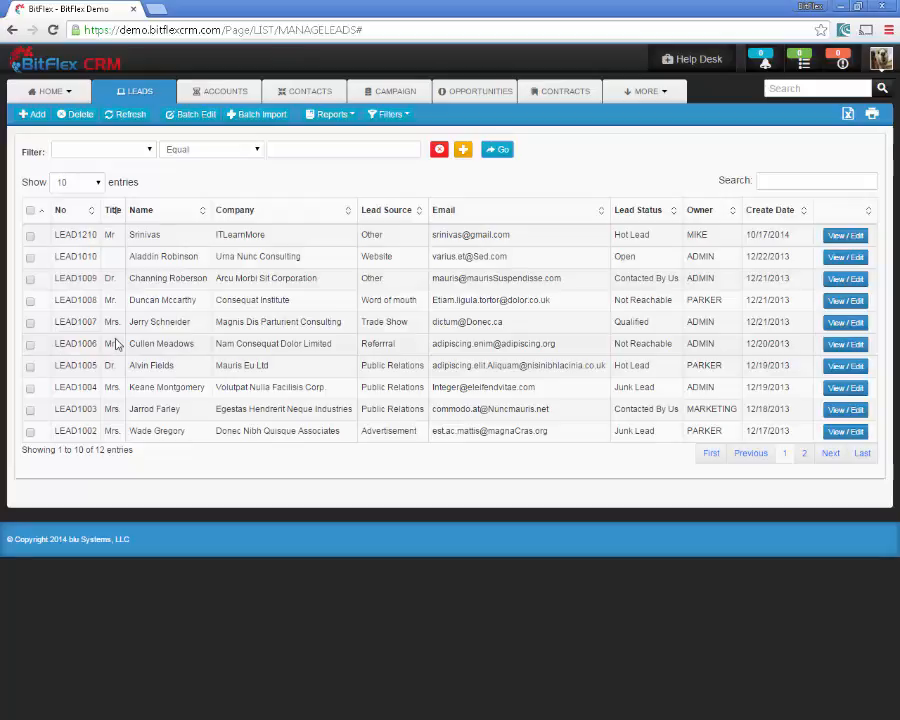
- Batch edit the three leads created on 12/21/2013, setting their Lead Status to Open, and save
{"action": "left_click", "coordinate": [30, 279]}
{"action": "left_click", "coordinate": [30, 300]}
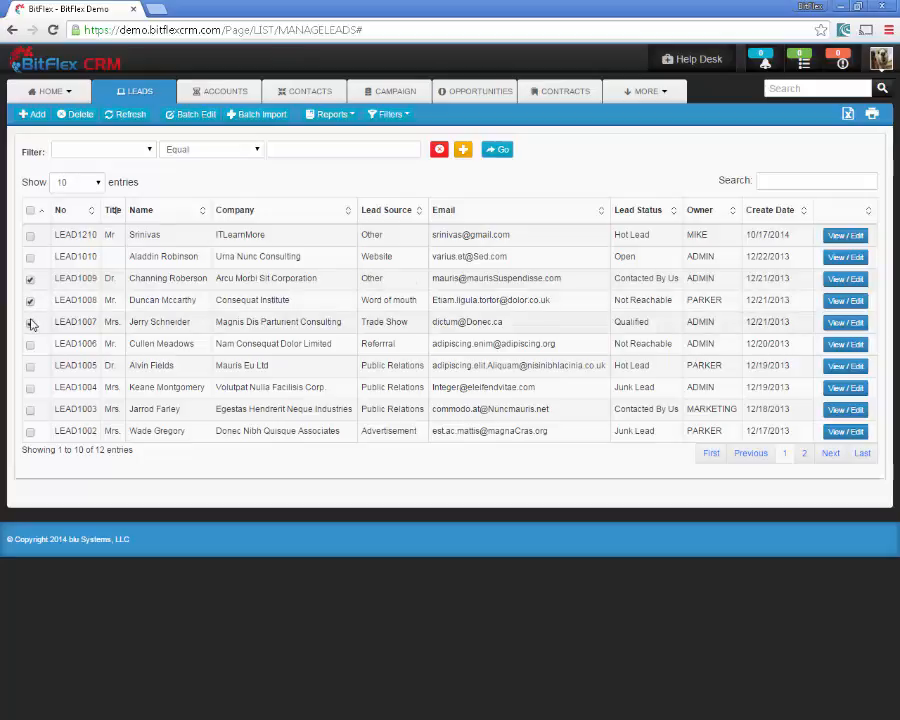
{"action": "left_click", "coordinate": [31, 323]}
{"action": "left_click", "coordinate": [210, 118]}
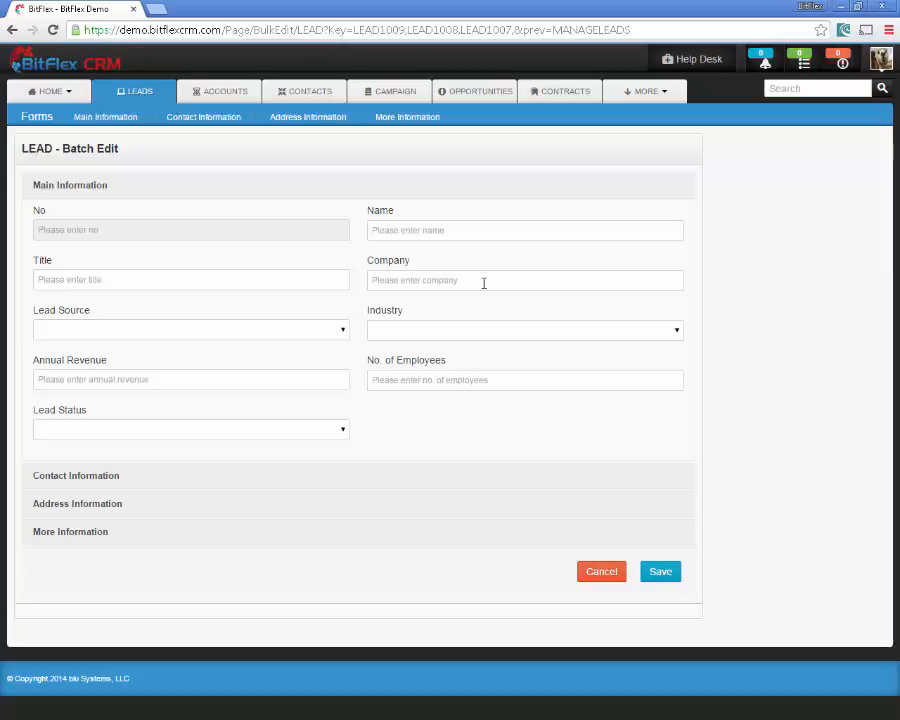
{"action": "left_click", "coordinate": [341, 432]}
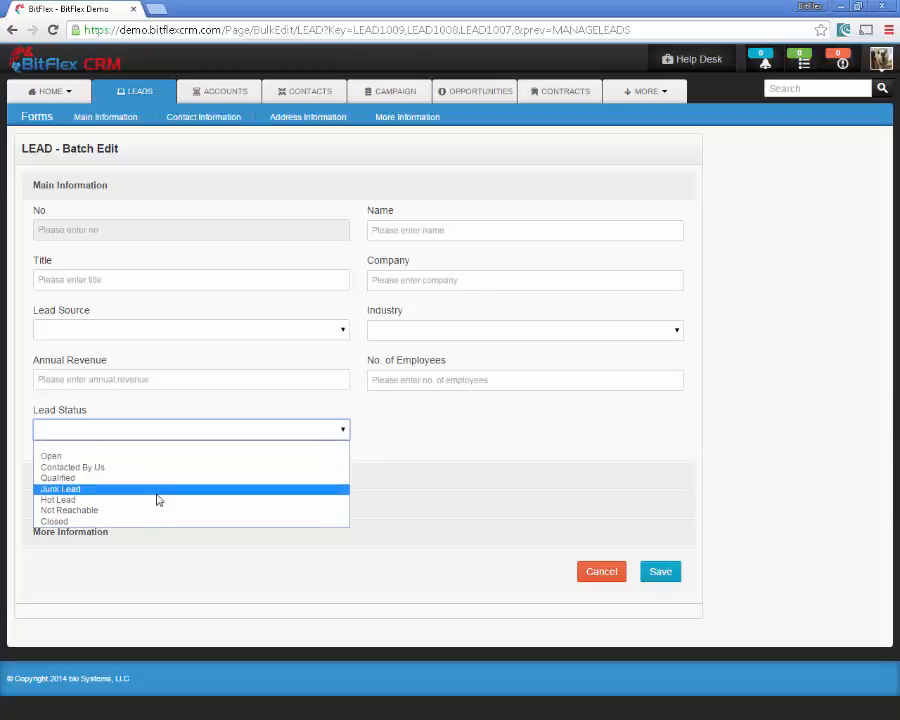
{"action": "left_click", "coordinate": [122, 458]}
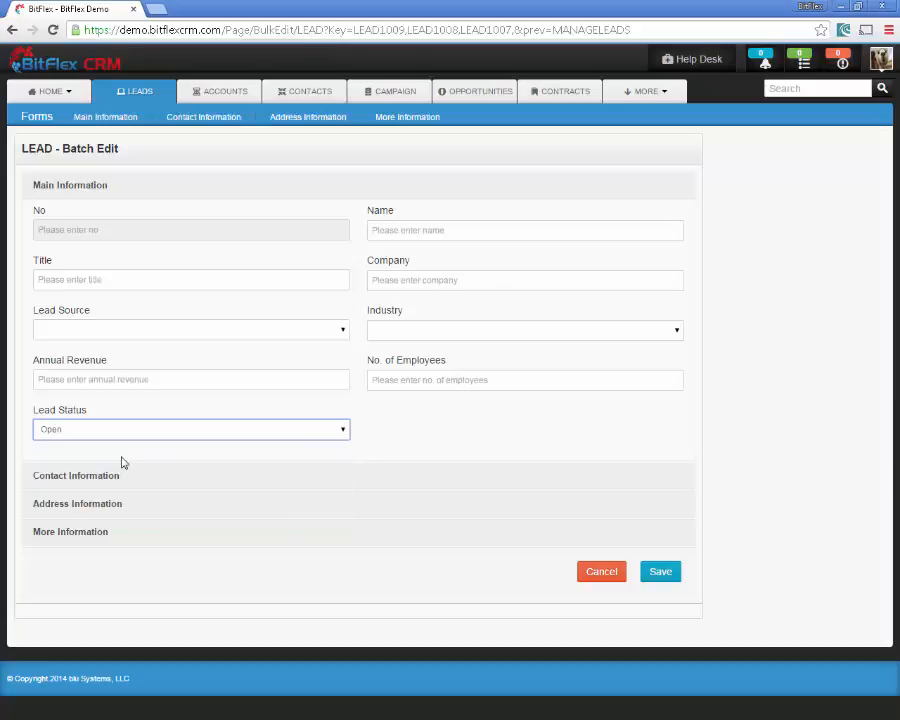
{"action": "left_click", "coordinate": [672, 577]}
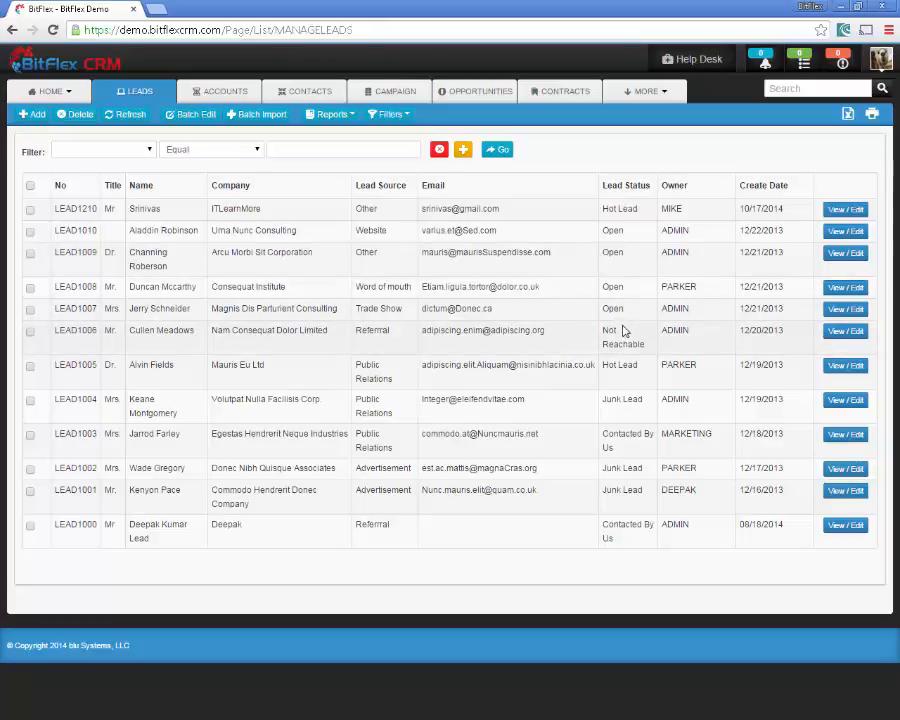
- Start a batch import of leads, review the bfx.csv sheet in Excel, and upload that file as the import source
{"action": "left_click", "coordinate": [261, 115]}
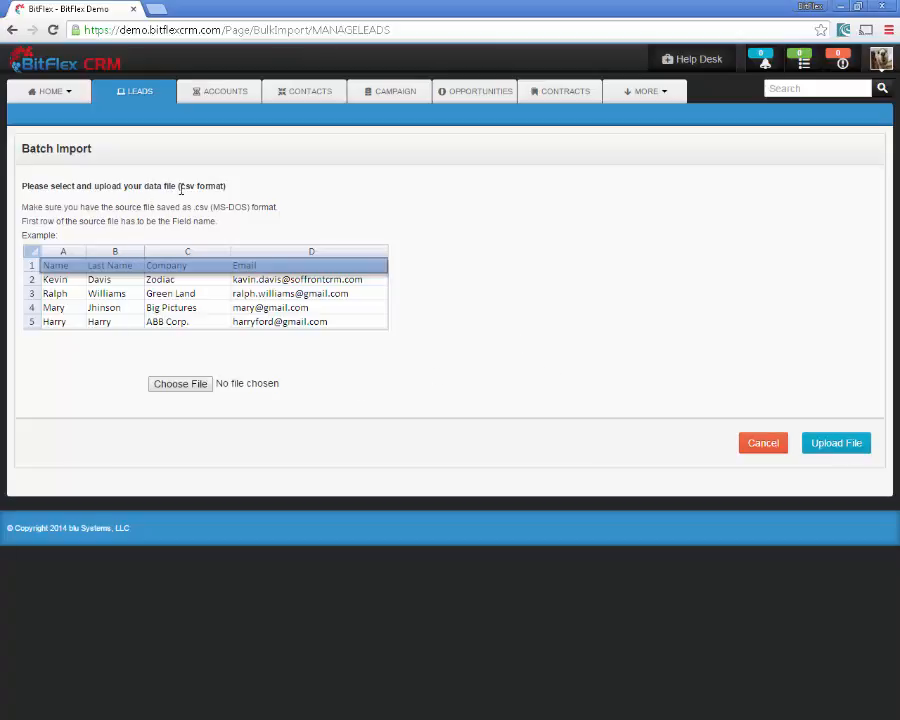
{"action": "left_click_drag", "start_coordinate": [181, 190], "coordinate": [193, 190]}
{"action": "left_click_drag", "start_coordinate": [899, 98], "coordinate": [441, 141]}
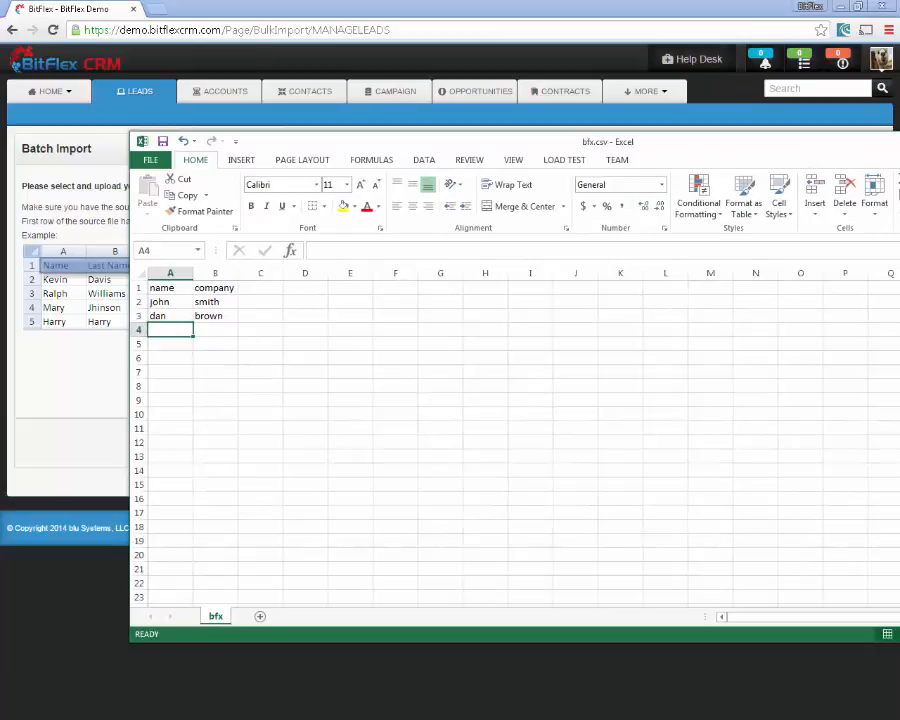
{"action": "left_click_drag", "start_coordinate": [899, 215], "coordinate": [818, 215]}
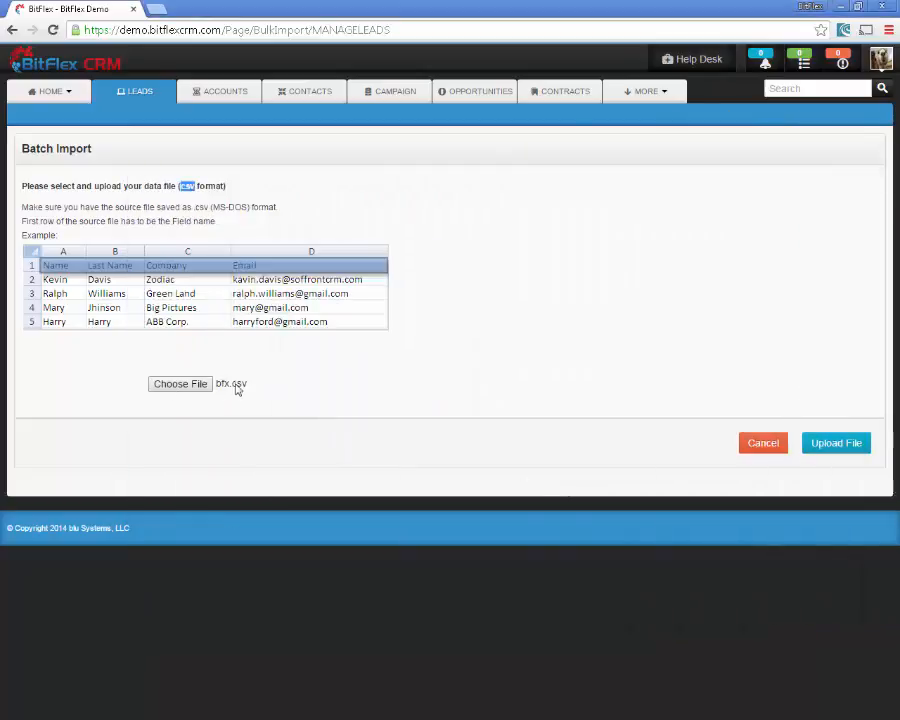
{"action": "left_click", "coordinate": [836, 444]}
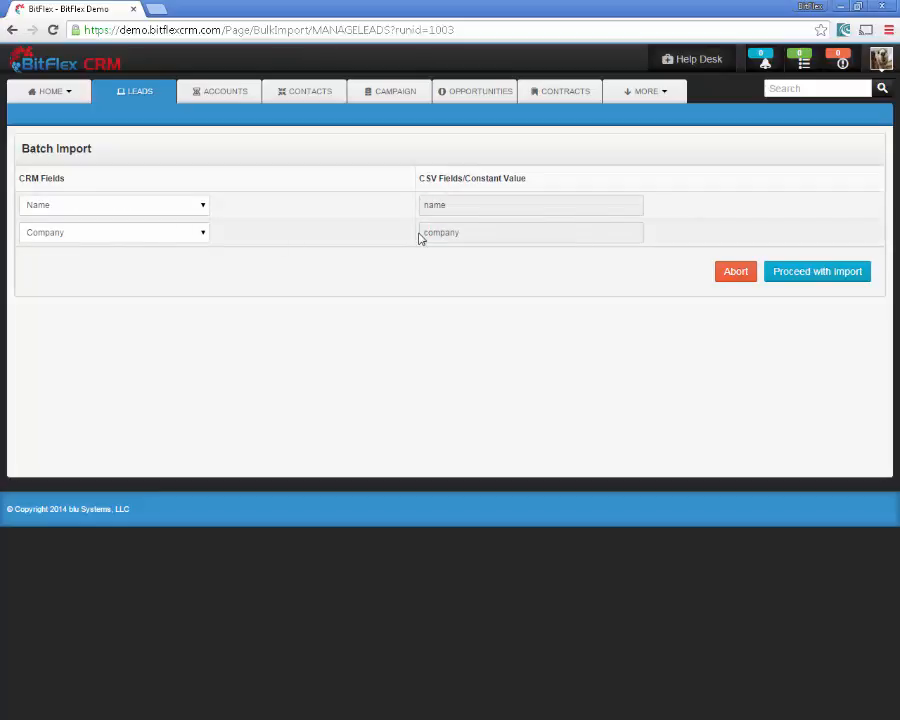
- Run the import with the CSV columns mapped to the Name and Company fields, and return to the lead list
{"action": "left_click", "coordinate": [202, 235]}
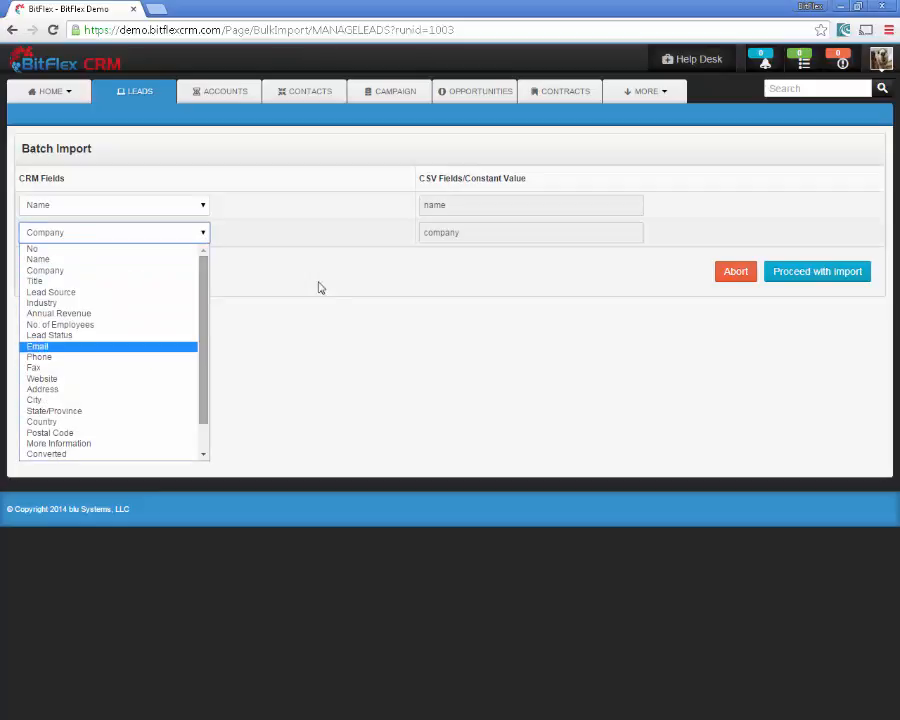
{"action": "left_click", "coordinate": [390, 293]}
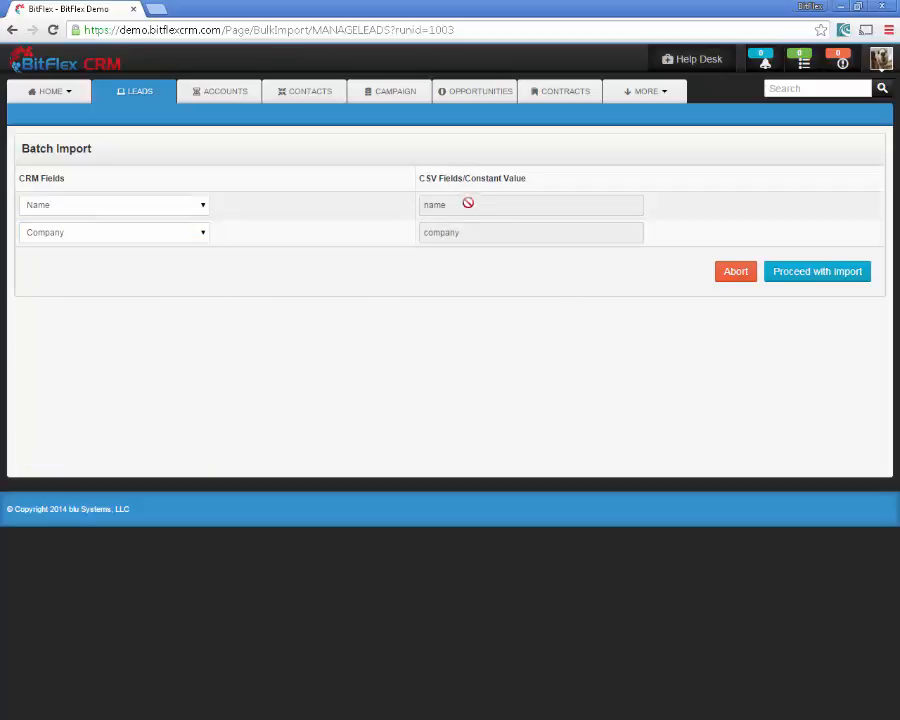
{"action": "left_click", "coordinate": [822, 274]}
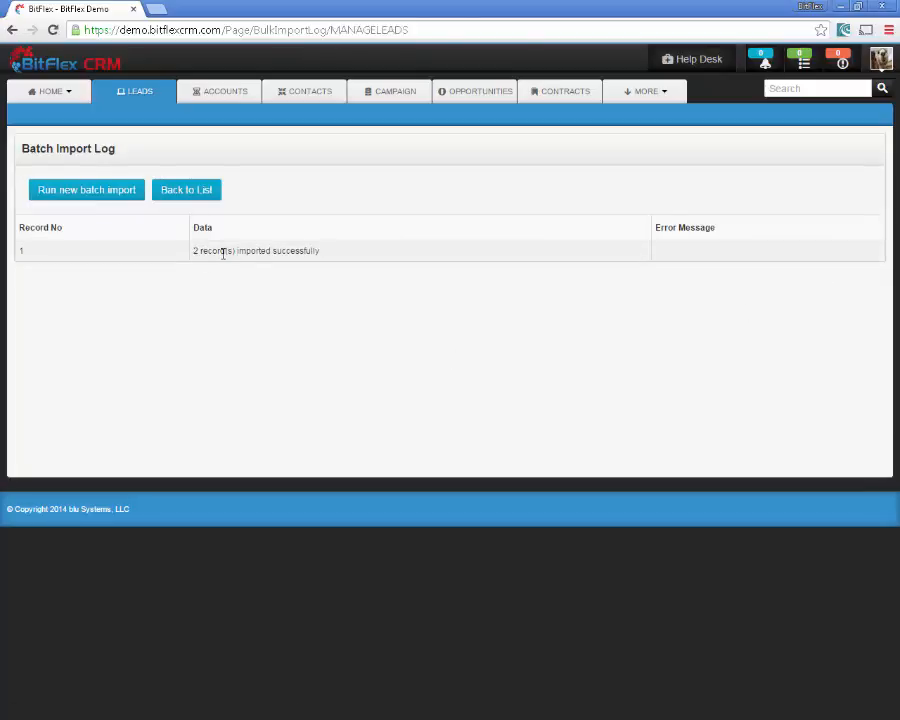
{"action": "left_click", "coordinate": [192, 196]}
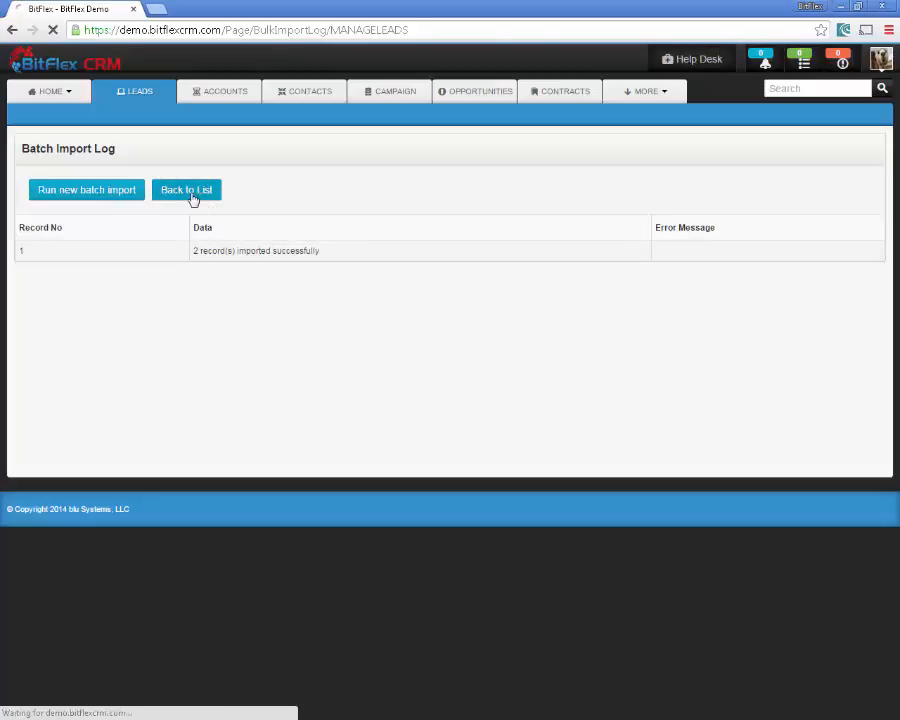